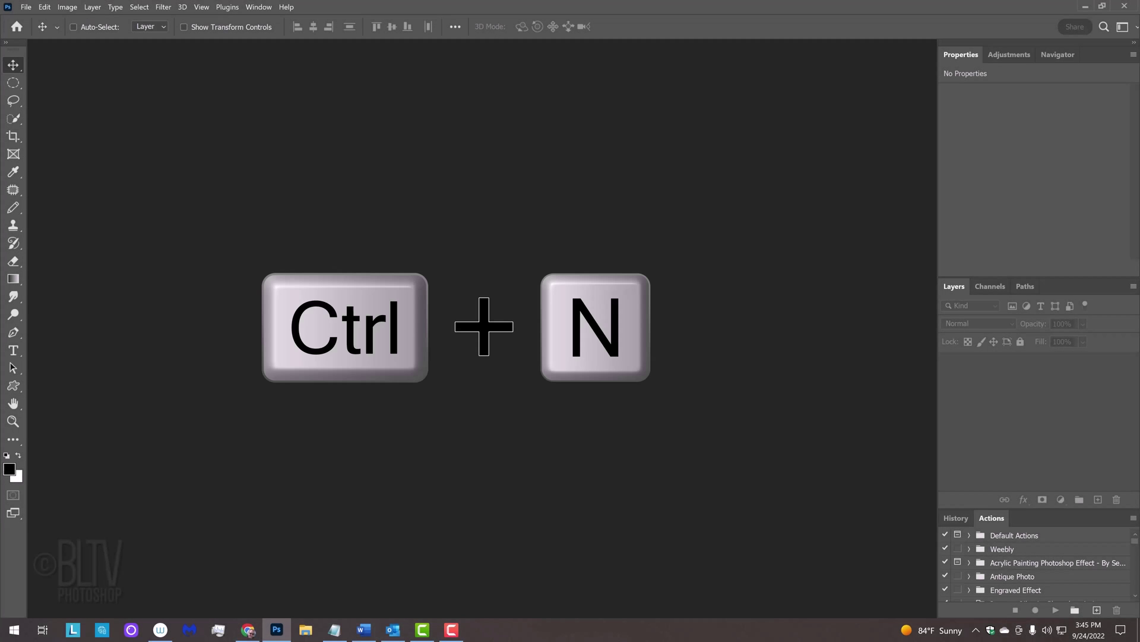
- Create a new 2000 × 2000 px document at 72 ppi with a black background
{"action": "key", "text": "ctrl+n"}
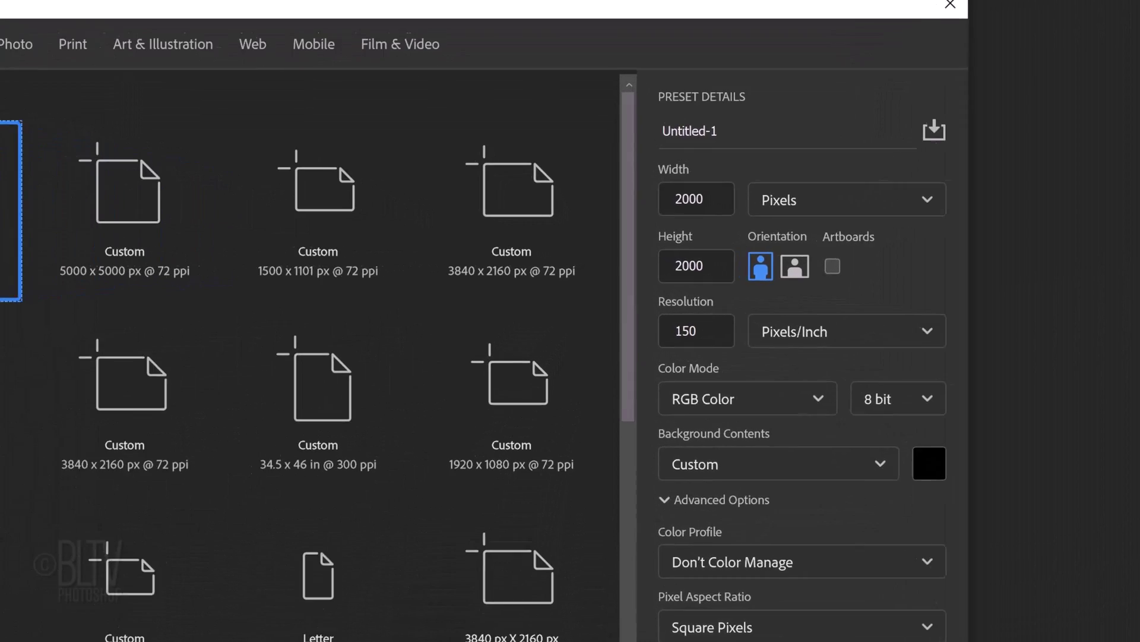
{"action": "double_click", "coordinate": [692, 336]}
{"action": "type", "text": "72"}
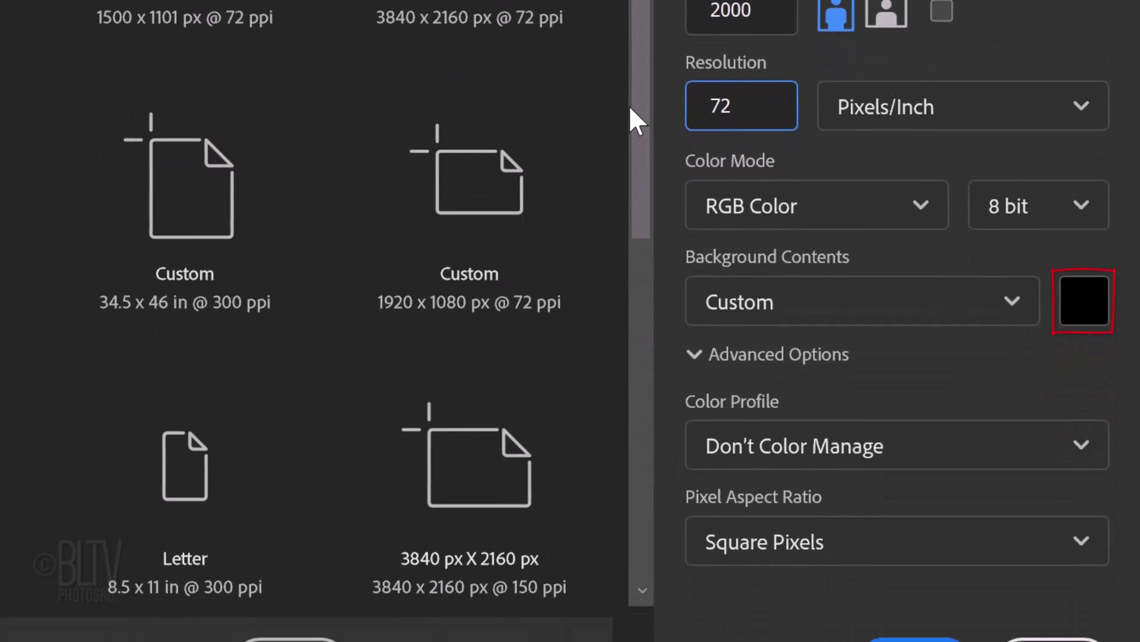
{"action": "left_click", "coordinate": [1011, 303]}
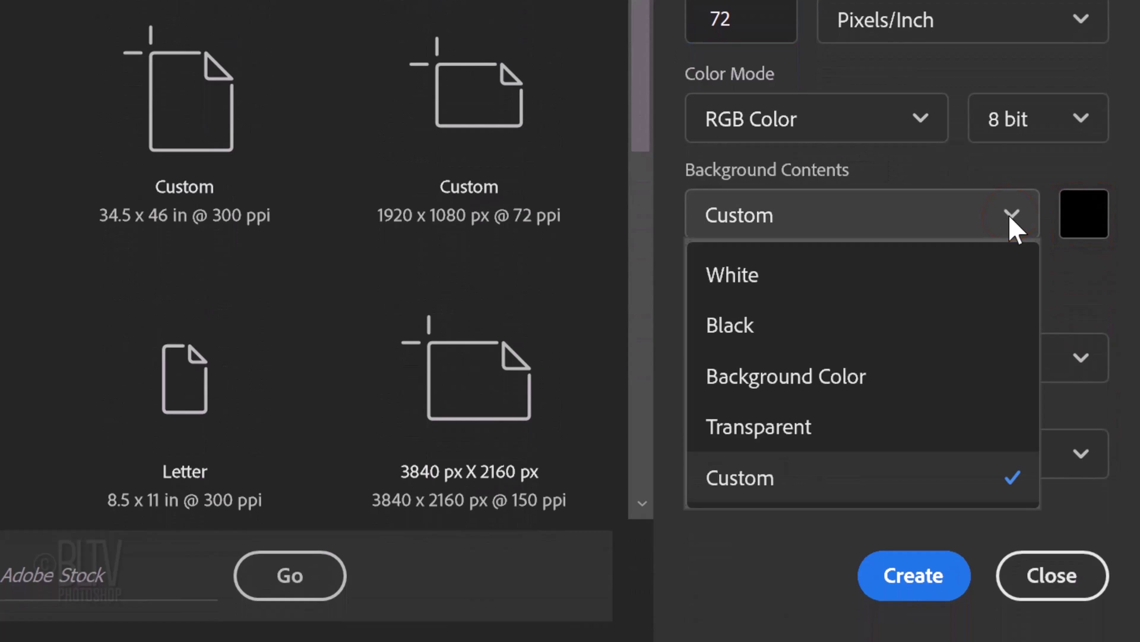
{"action": "left_click", "coordinate": [761, 326]}
{"action": "left_click", "coordinate": [909, 575]}
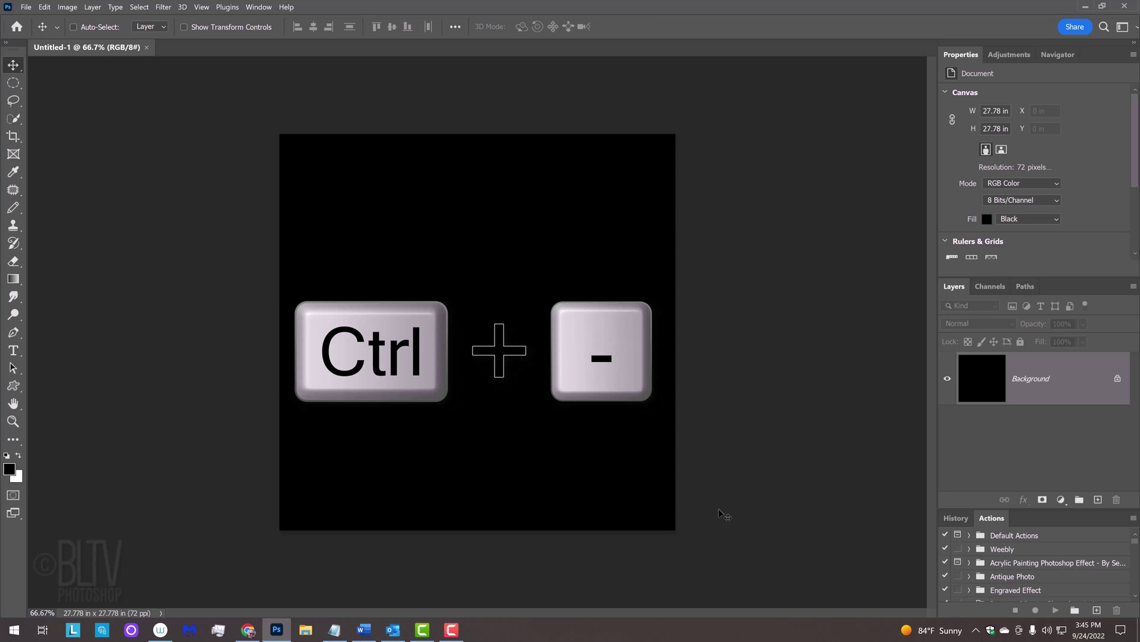
- Zoom the canvas to 80%, add Layer 1, and open its Layer Style dialog
{"action": "key", "text": "ctrl+plus"}
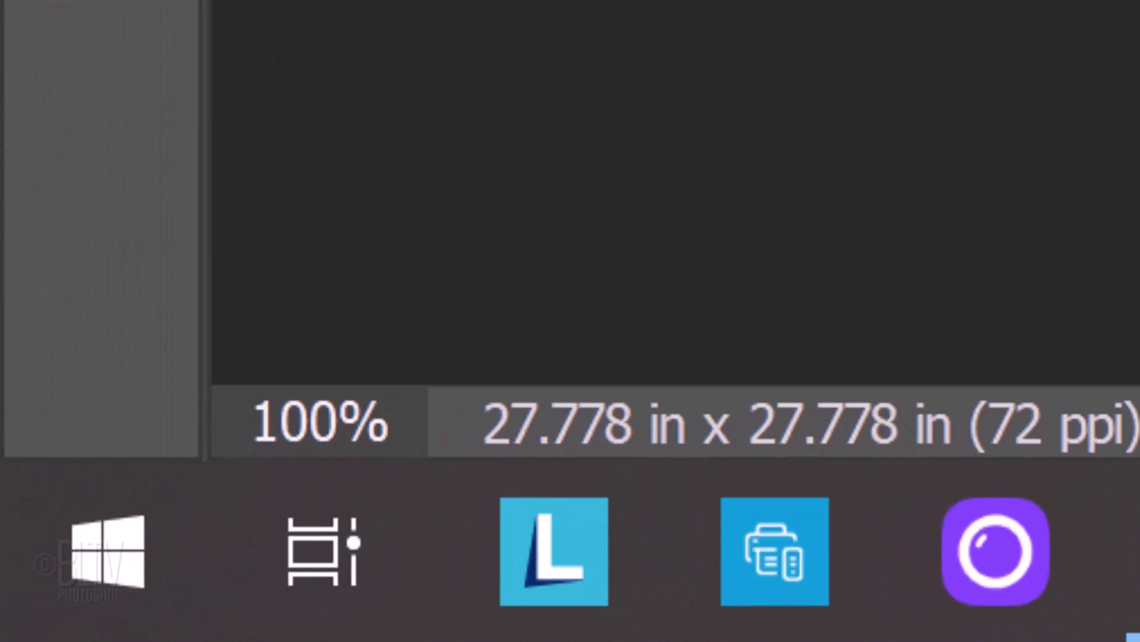
{"action": "left_click", "coordinate": [422, 425]}
{"action": "type", "text": "80"}
{"action": "key", "text": "Return"}
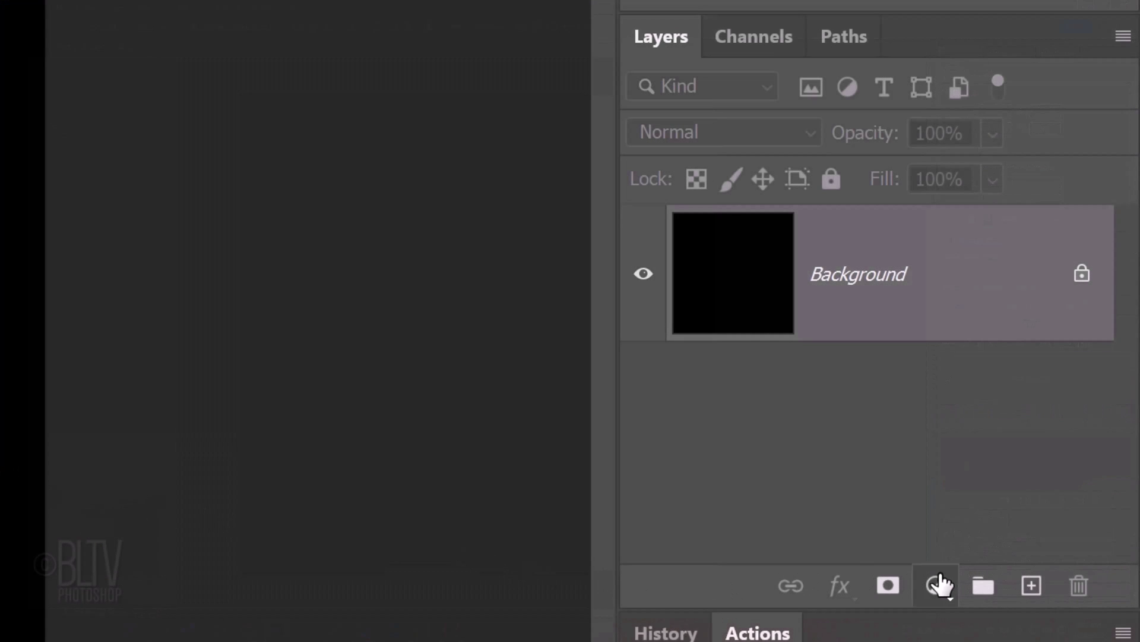
{"action": "left_click", "coordinate": [1032, 588]}
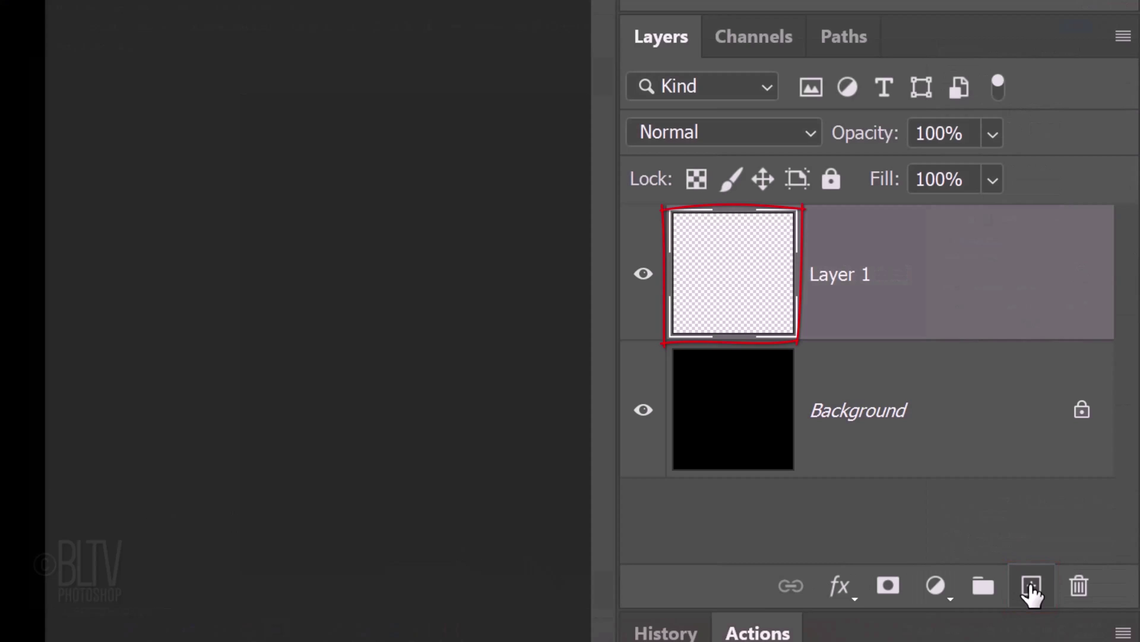
{"action": "double_click", "coordinate": [745, 288]}
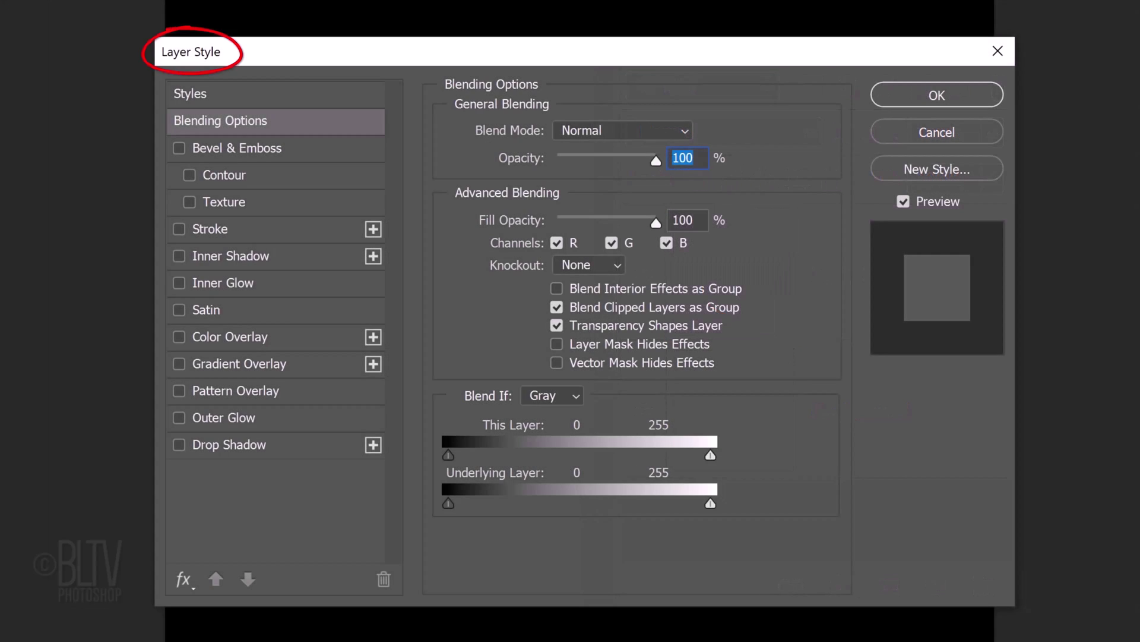
- Enable Gradient Overlay on Layer 1 and load Legacy Gradients from the Gradients panel menu
{"action": "left_click", "coordinate": [239, 360]}
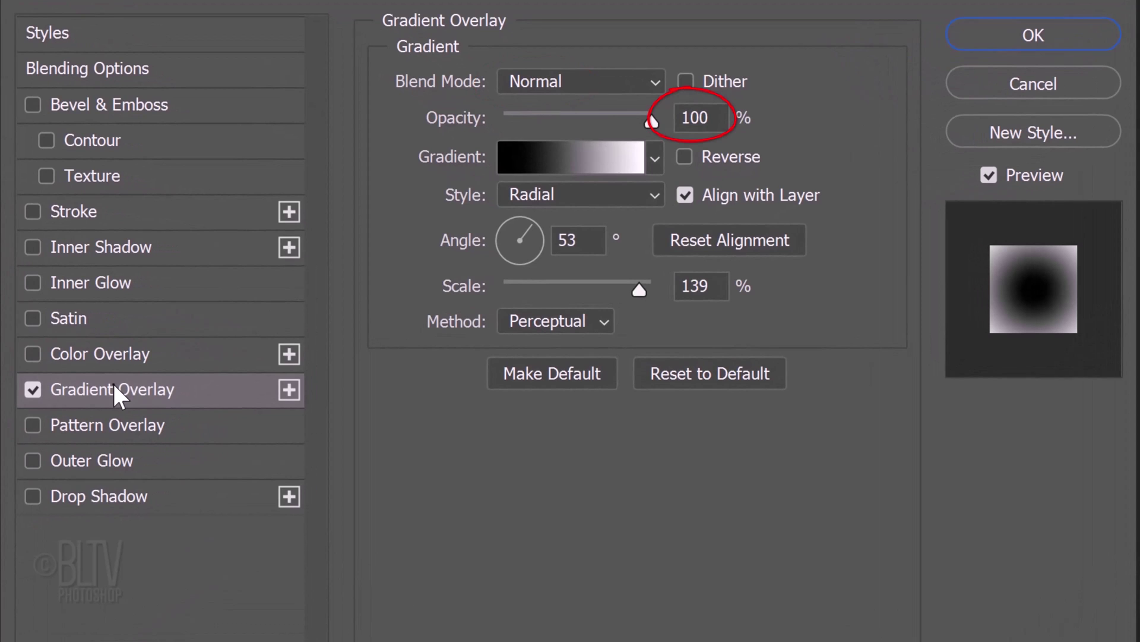
{"action": "left_click", "coordinate": [654, 159]}
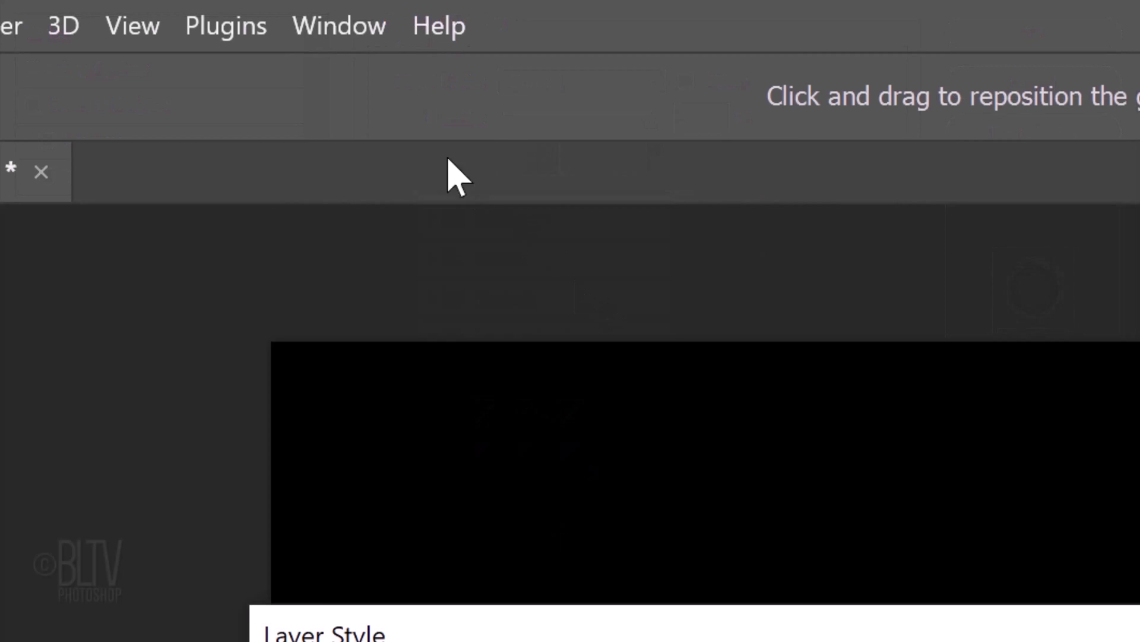
{"action": "left_click", "coordinate": [367, 27]}
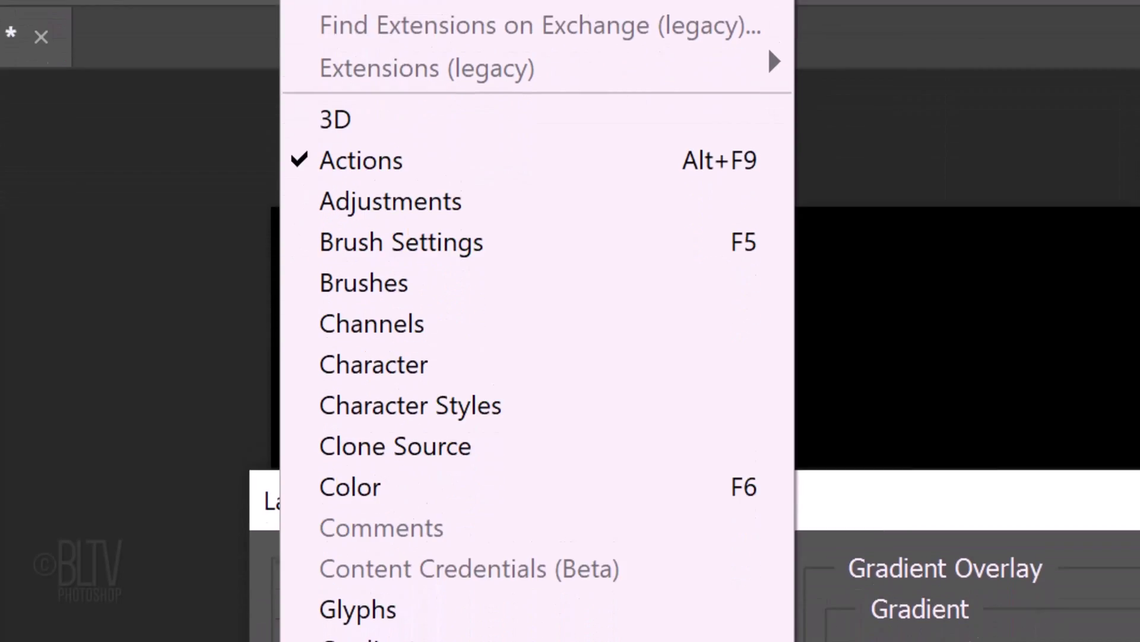
{"action": "left_click", "coordinate": [357, 482]}
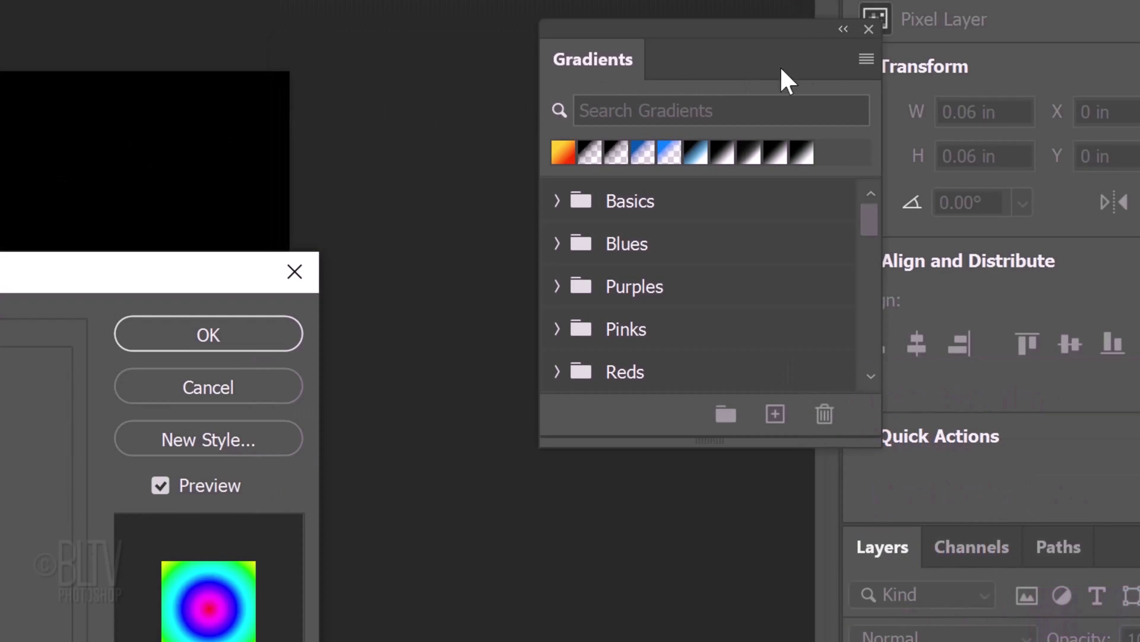
{"action": "left_click", "coordinate": [866, 59]}
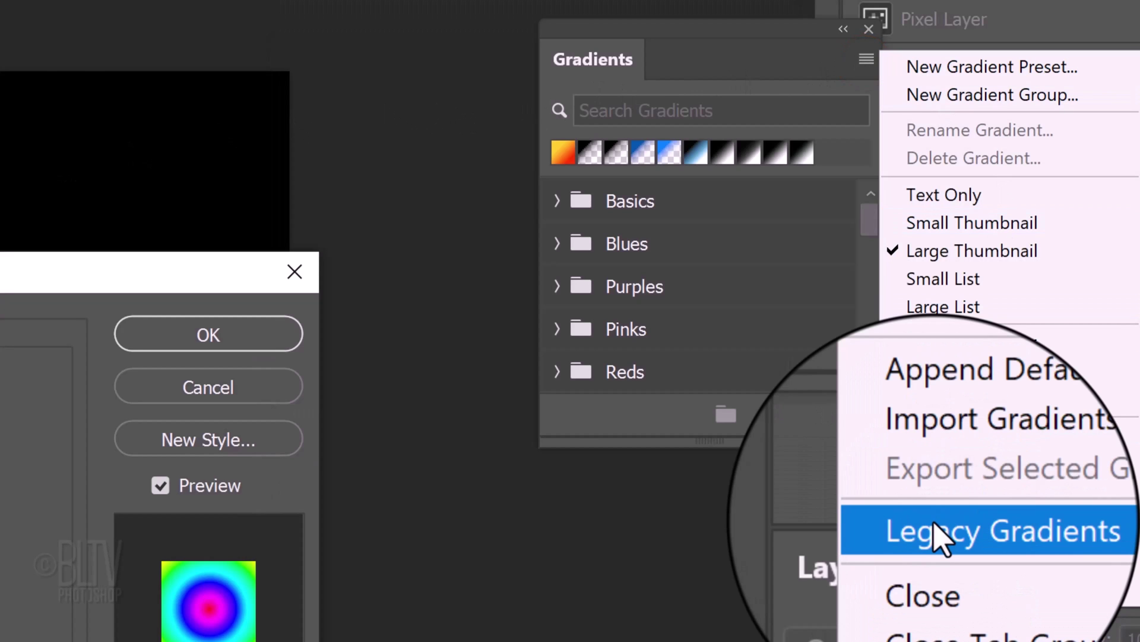
{"action": "left_click", "coordinate": [933, 427]}
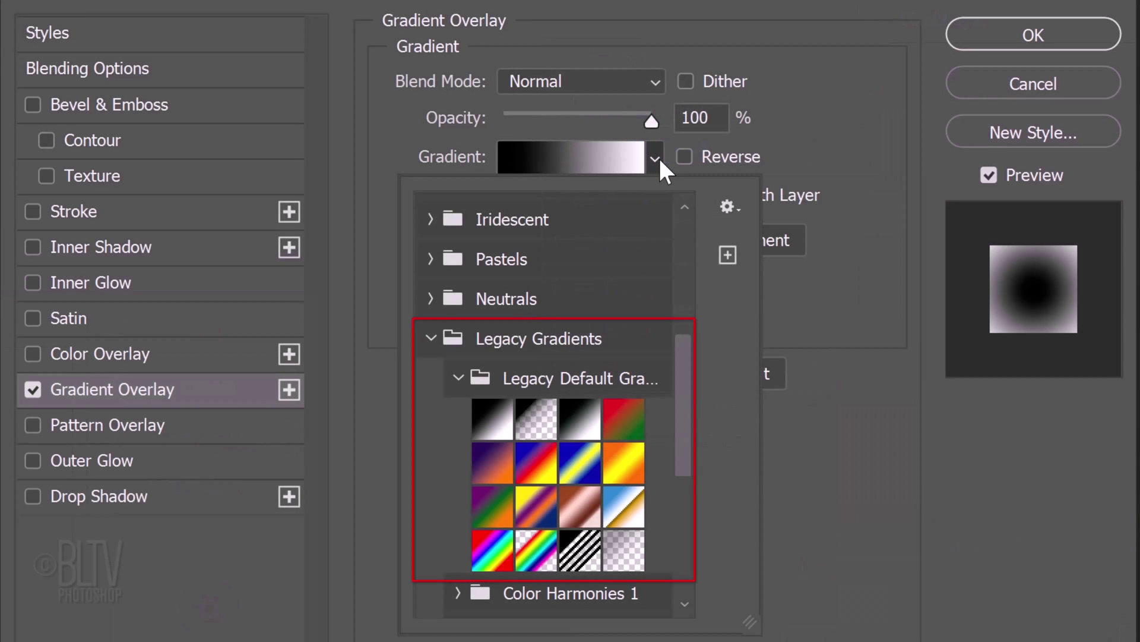
- Apply the rainbow legacy gradient as a Radial overlay at 0° angle and 100% scale
{"action": "left_click", "coordinate": [493, 549]}
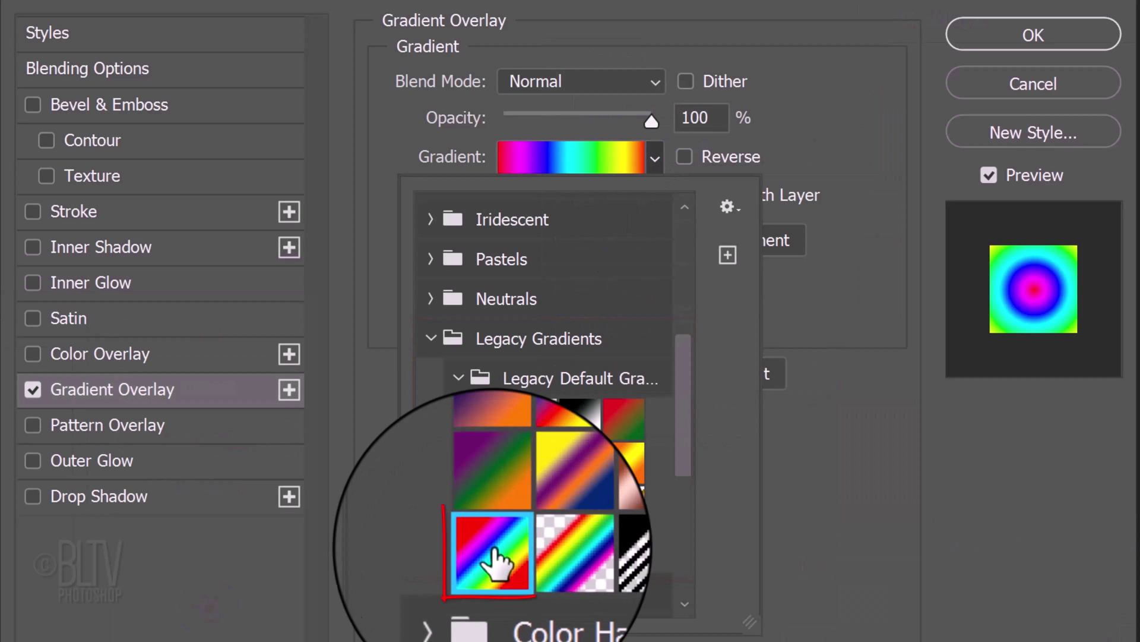
{"action": "left_click", "coordinate": [836, 472]}
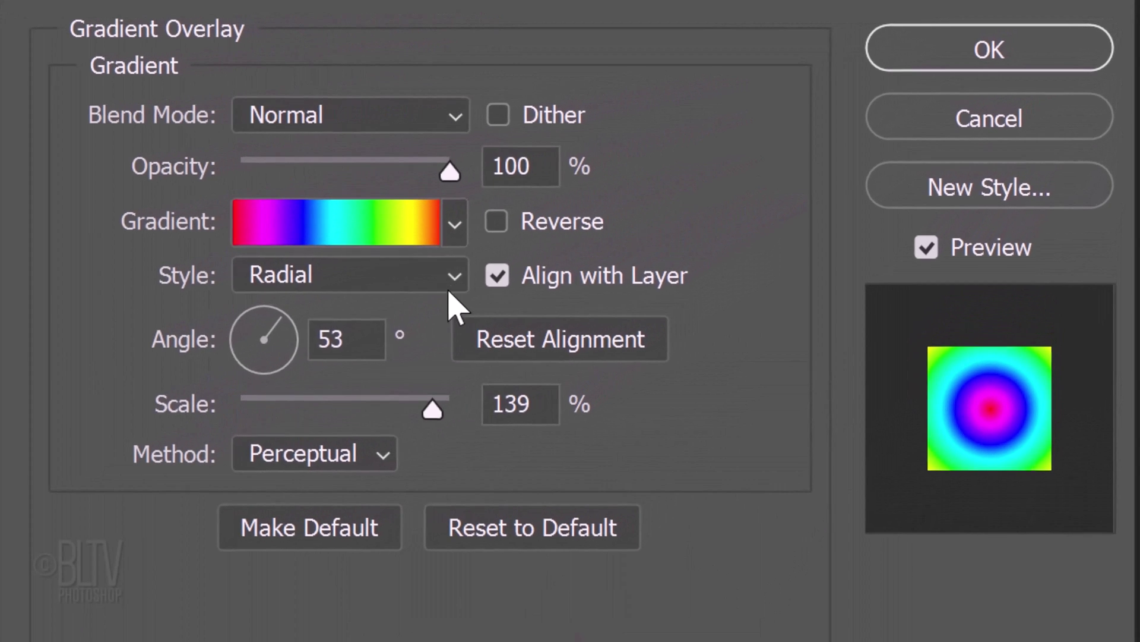
{"action": "left_click", "coordinate": [597, 220]}
{"action": "left_click", "coordinate": [456, 284]}
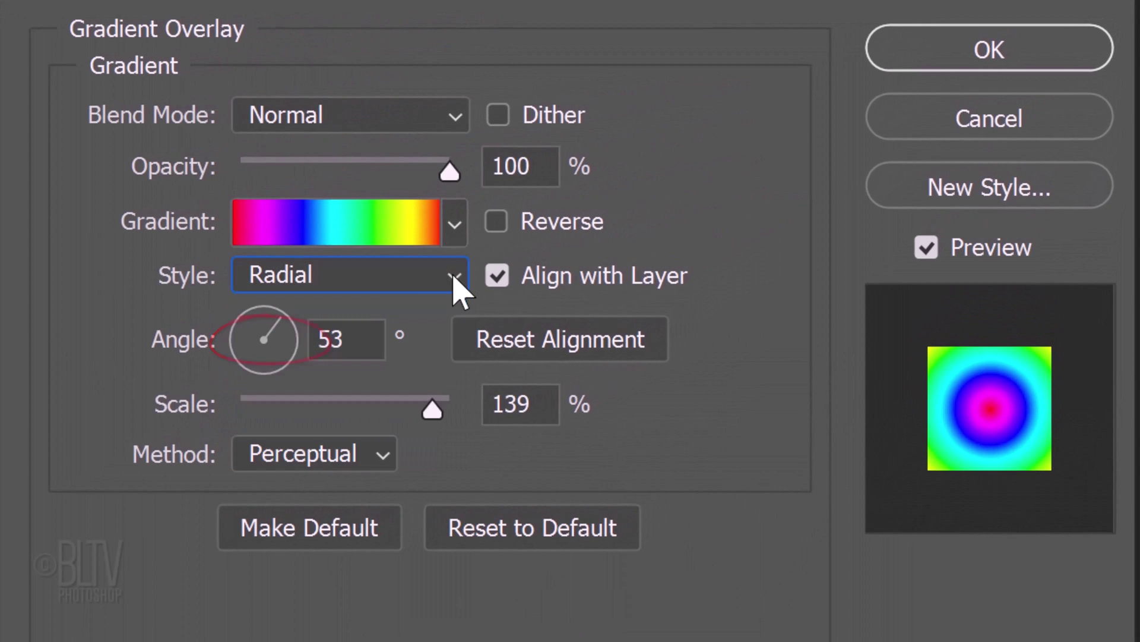
{"action": "left_click_drag", "start_coordinate": [294, 321], "coordinate": [299, 340]}
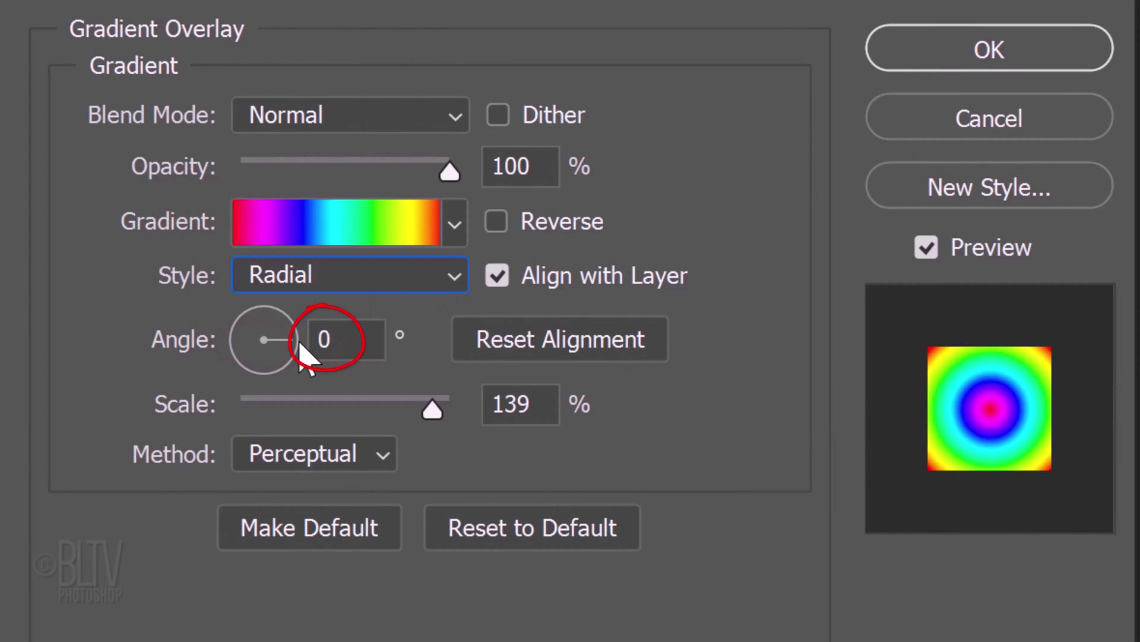
{"action": "double_click", "coordinate": [537, 403]}
{"action": "type", "text": "100"}
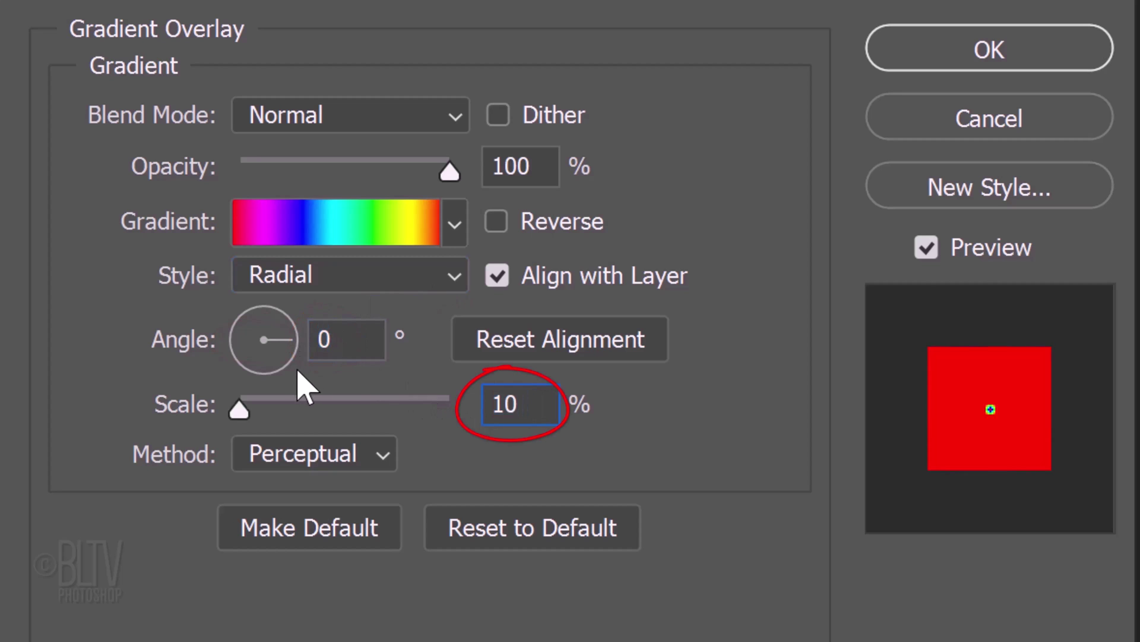
{"action": "left_click", "coordinate": [956, 54]}
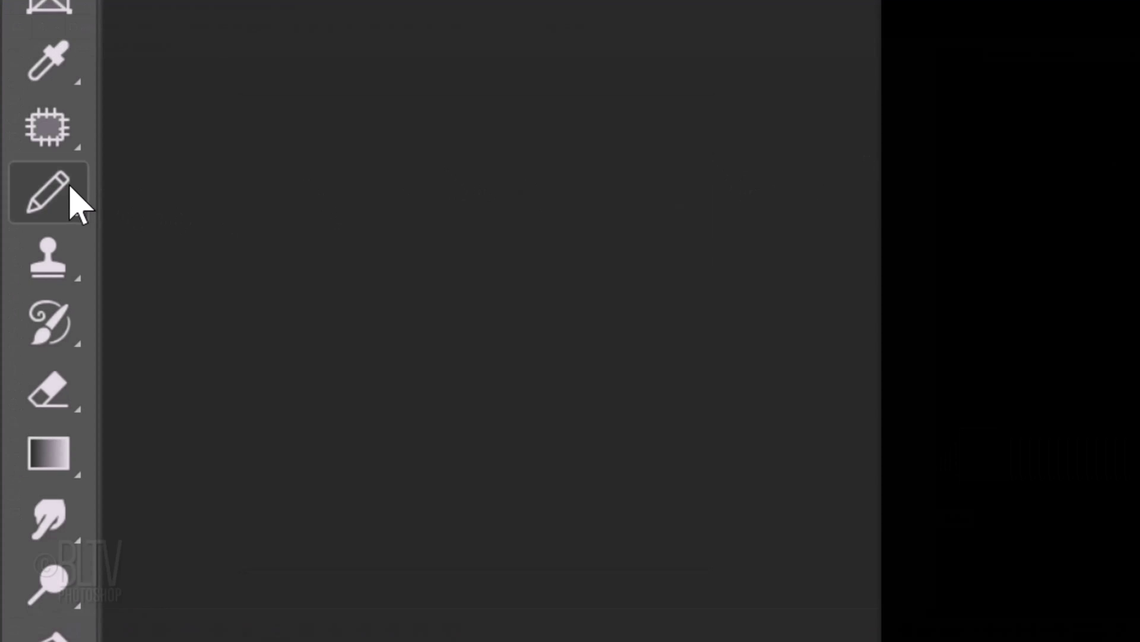
- Select the Pencil Tool with a 5 px Hard Round tip at 100% opacity and smoothing
{"action": "right_click", "coordinate": [21, 211]}
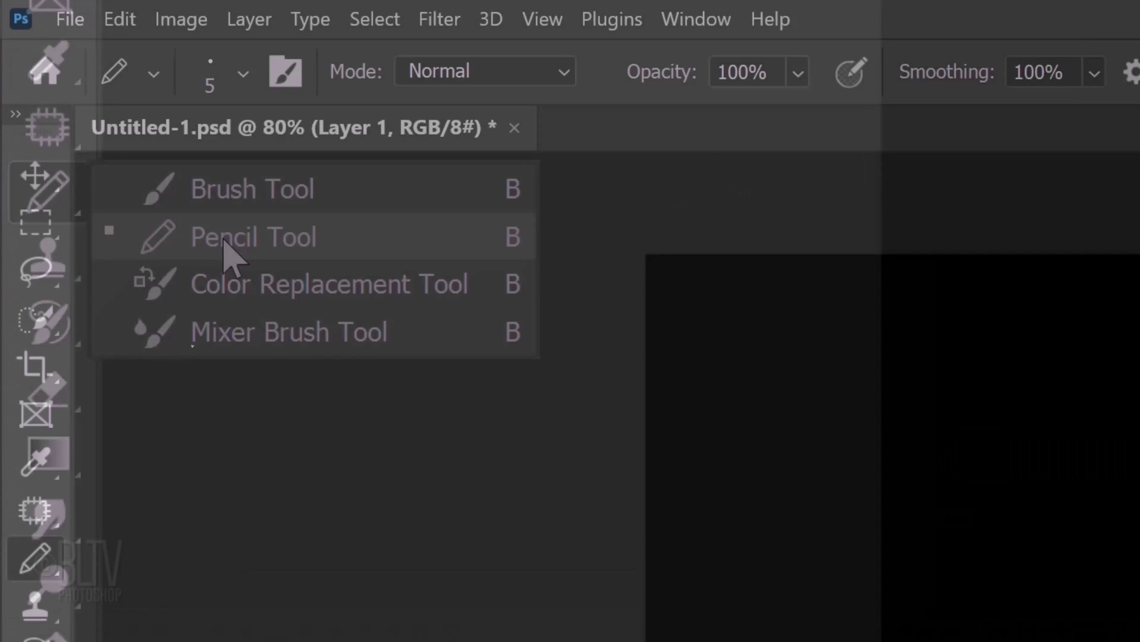
{"action": "left_click", "coordinate": [226, 244]}
{"action": "left_click", "coordinate": [242, 73]}
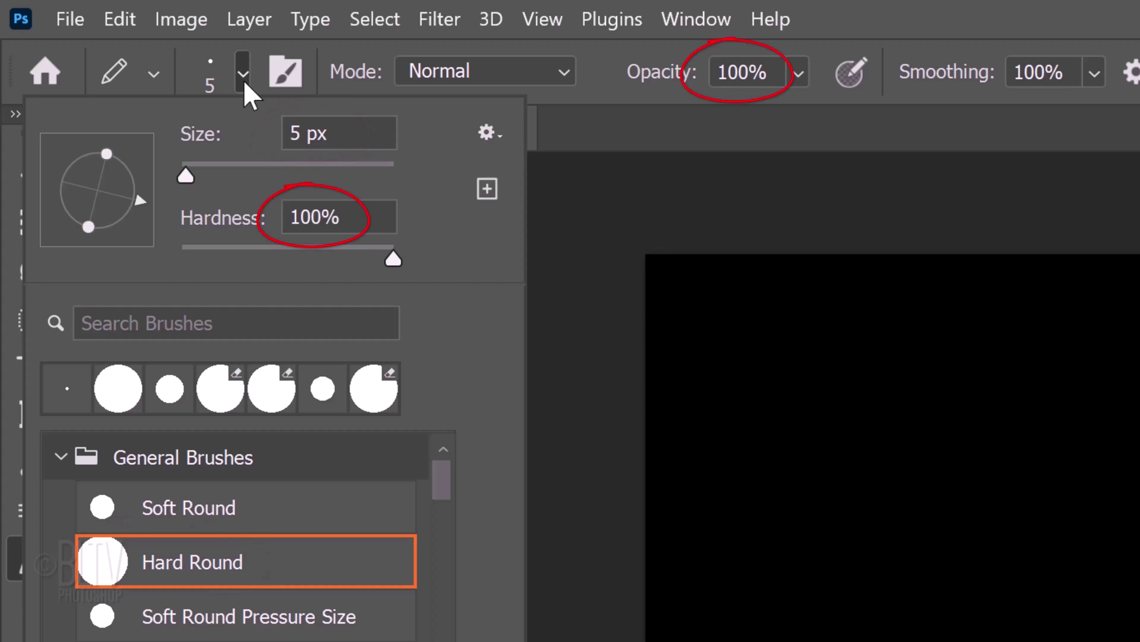
{"action": "left_click", "coordinate": [244, 80]}
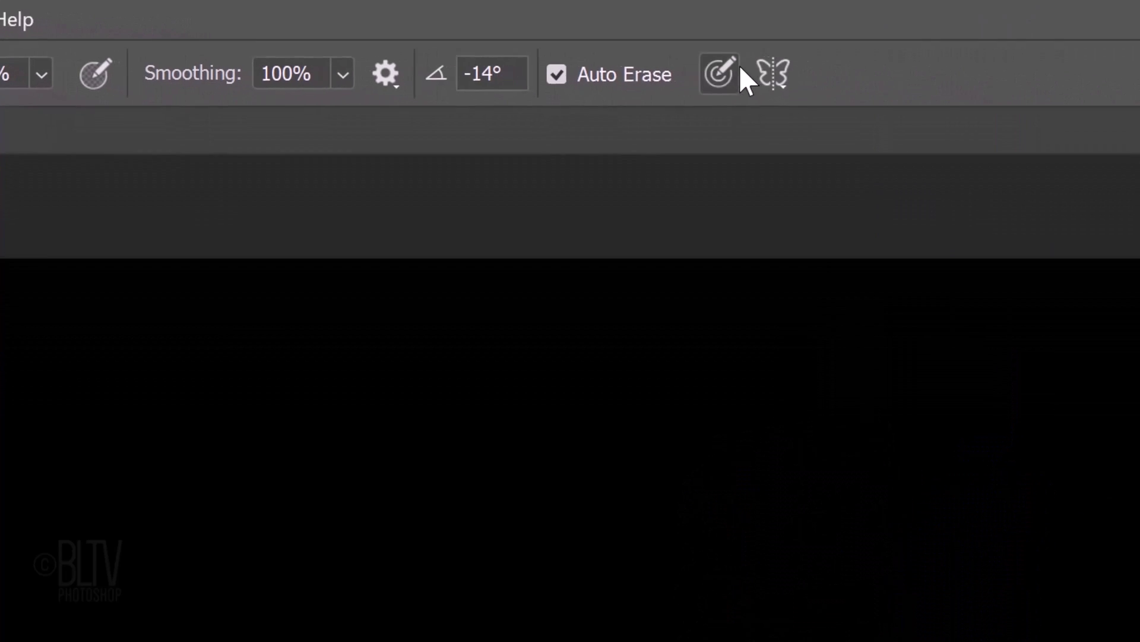
- Show the paint symmetry types from the butterfly icon in the Pencil options bar
{"action": "left_click", "coordinate": [772, 73]}
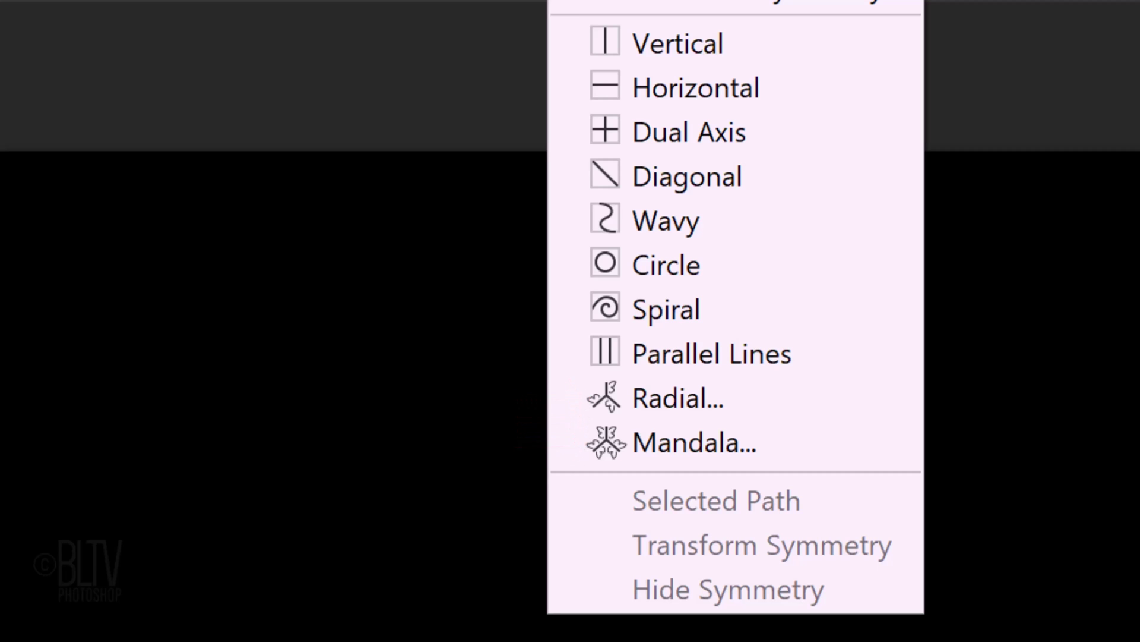
- Set 12-segment Radial symmetry and paint a mirrored test stroke out from the centre
{"action": "left_click", "coordinate": [657, 404]}
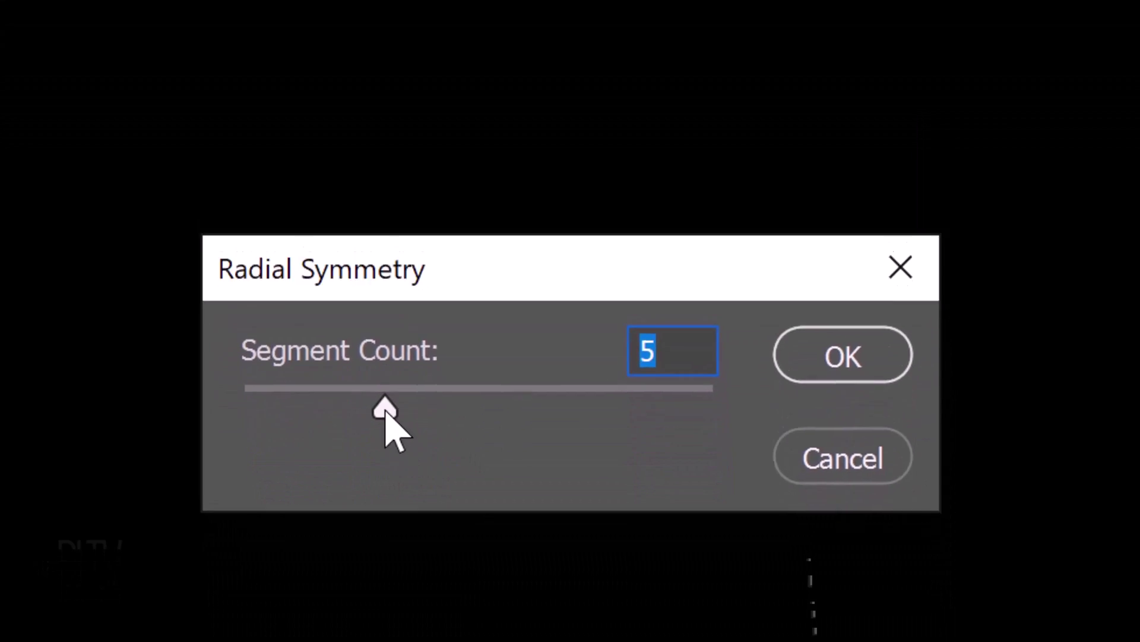
{"action": "left_click_drag", "start_coordinate": [410, 594], "coordinate": [274, 577]}
{"action": "left_click_drag", "start_coordinate": [238, 324], "coordinate": [735, 318]}
{"action": "left_click", "coordinate": [838, 295]}
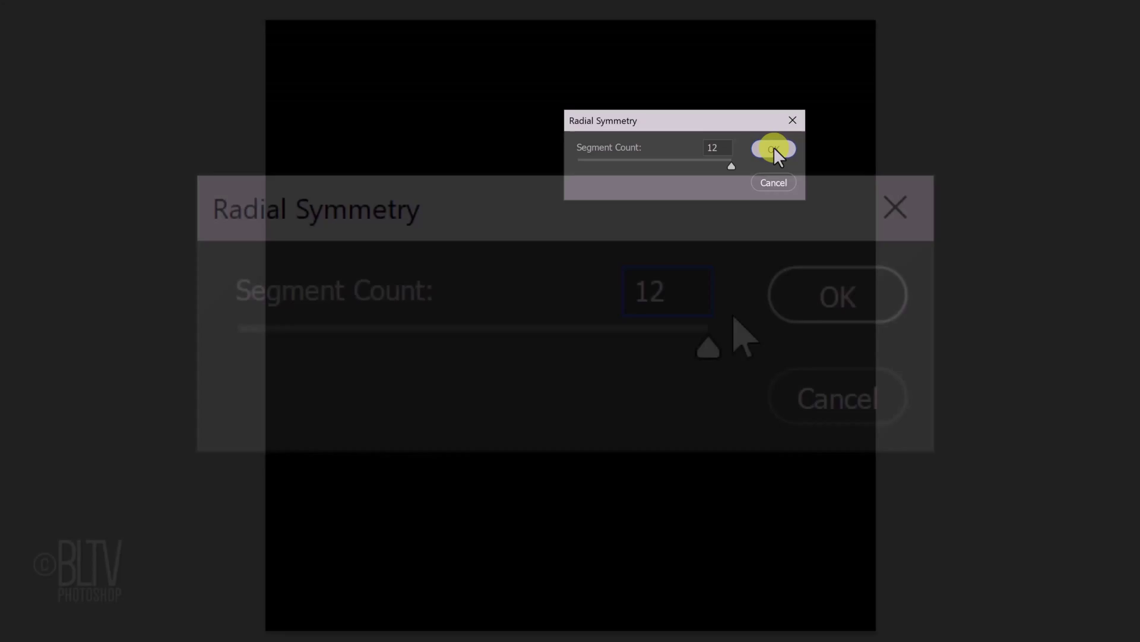
{"action": "key", "text": "Return"}
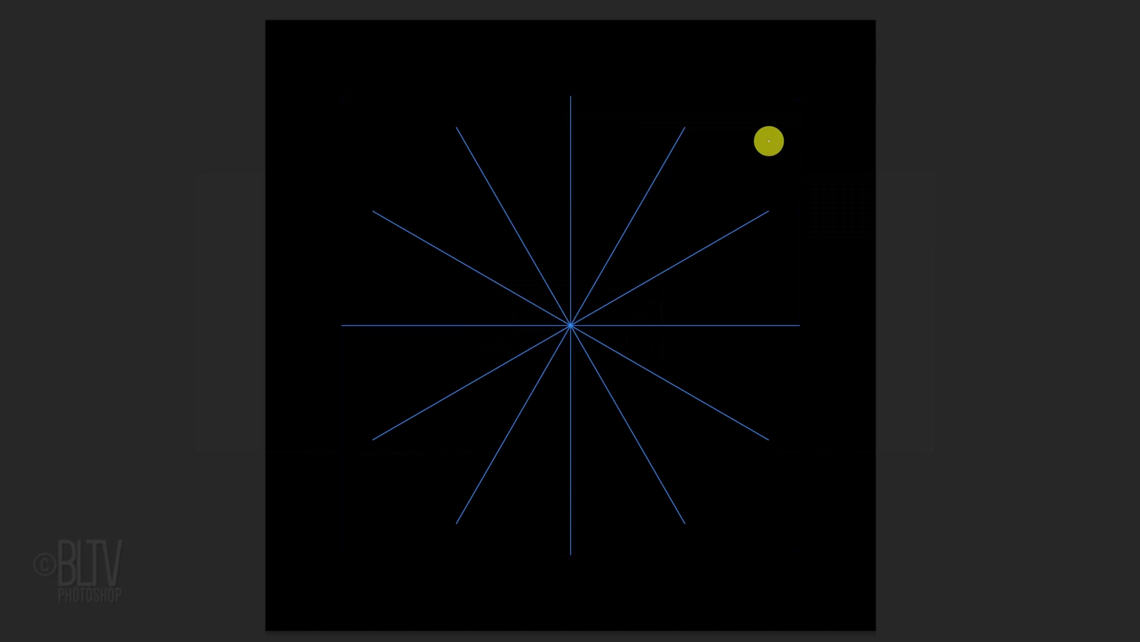
{"action": "mouse_move", "coordinate": [571, 324]}
{"action": "left_mouse_down"}
{"action": "mouse_move", "coordinate": [697, 145]}
{"action": "mouse_move", "coordinate": [735, 161]}
{"action": "mouse_move", "coordinate": [739, 196]}
{"action": "mouse_move", "coordinate": [725, 209]}
{"action": "mouse_move", "coordinate": [700, 212]}
{"action": "mouse_move", "coordinate": [666, 189]}
{"action": "mouse_move", "coordinate": [655, 259]}
{"action": "left_mouse_up"}
{"action": "left_click_drag", "start_coordinate": [590, 305], "coordinate": [565, 326]}
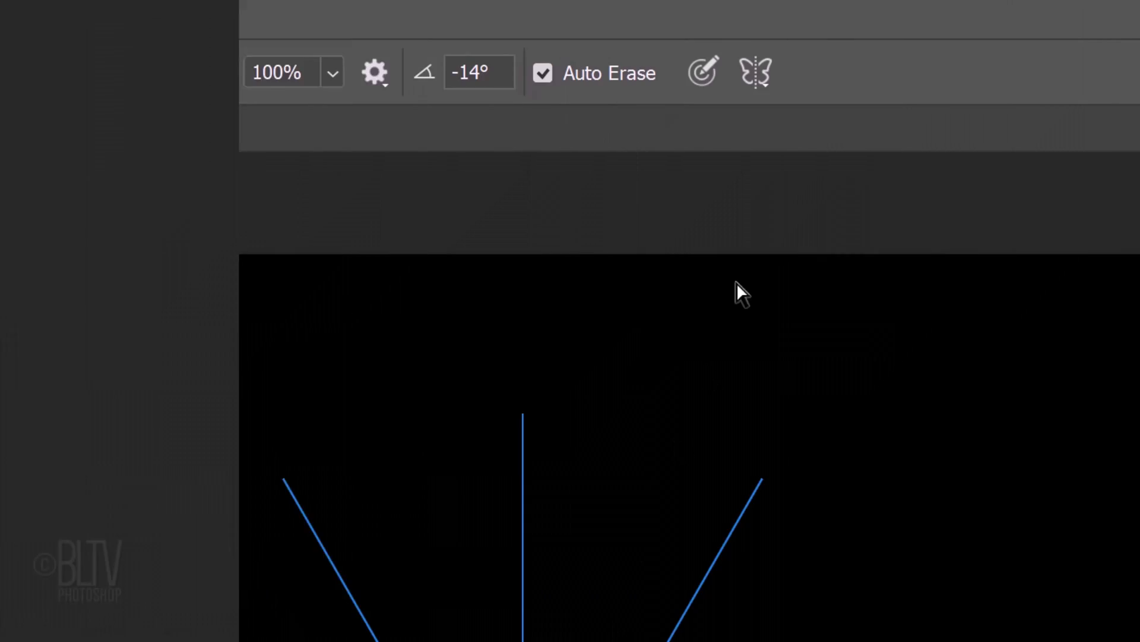
- Switch to 10-segment Mandala symmetry and paint a looping rainbow stroke from the centre
{"action": "left_click", "coordinate": [755, 73]}
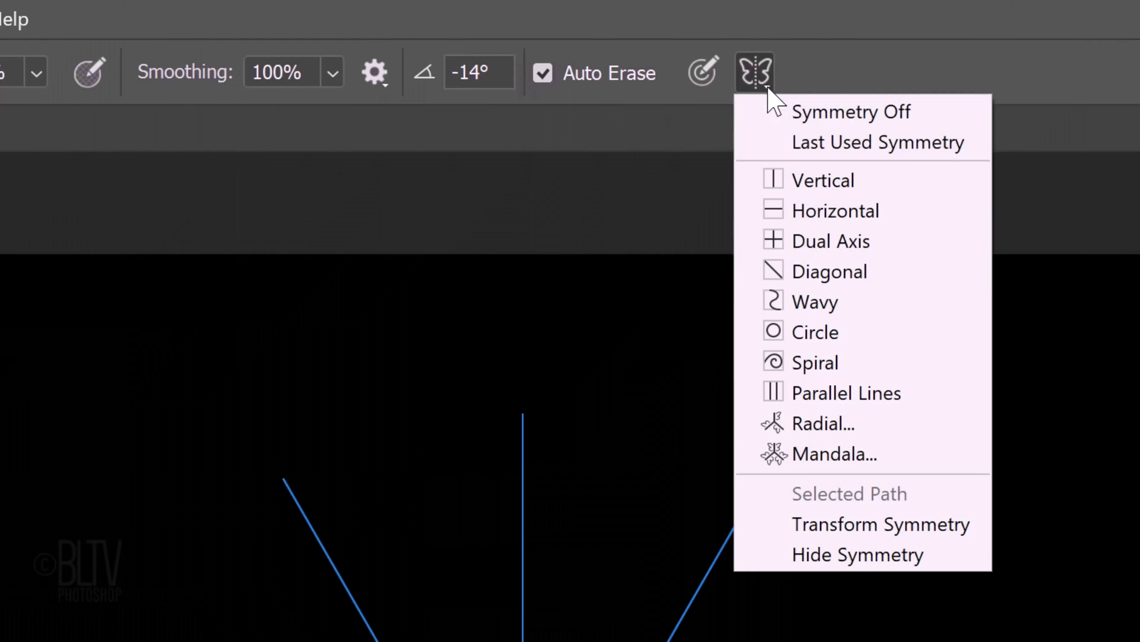
{"action": "left_click", "coordinate": [809, 456]}
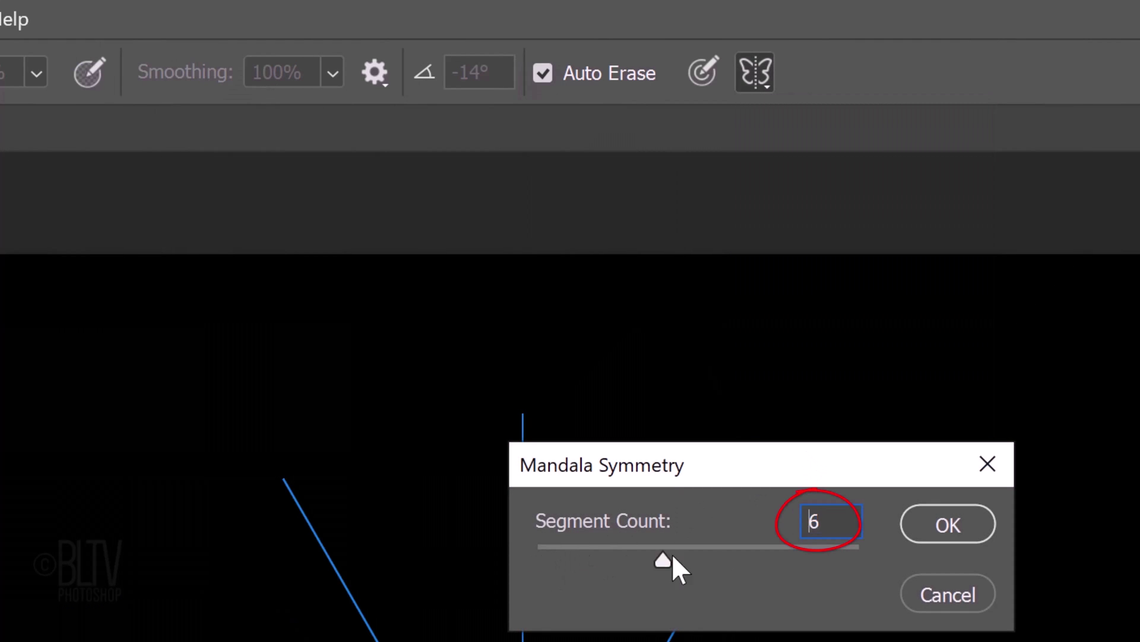
{"action": "left_click", "coordinate": [918, 532]}
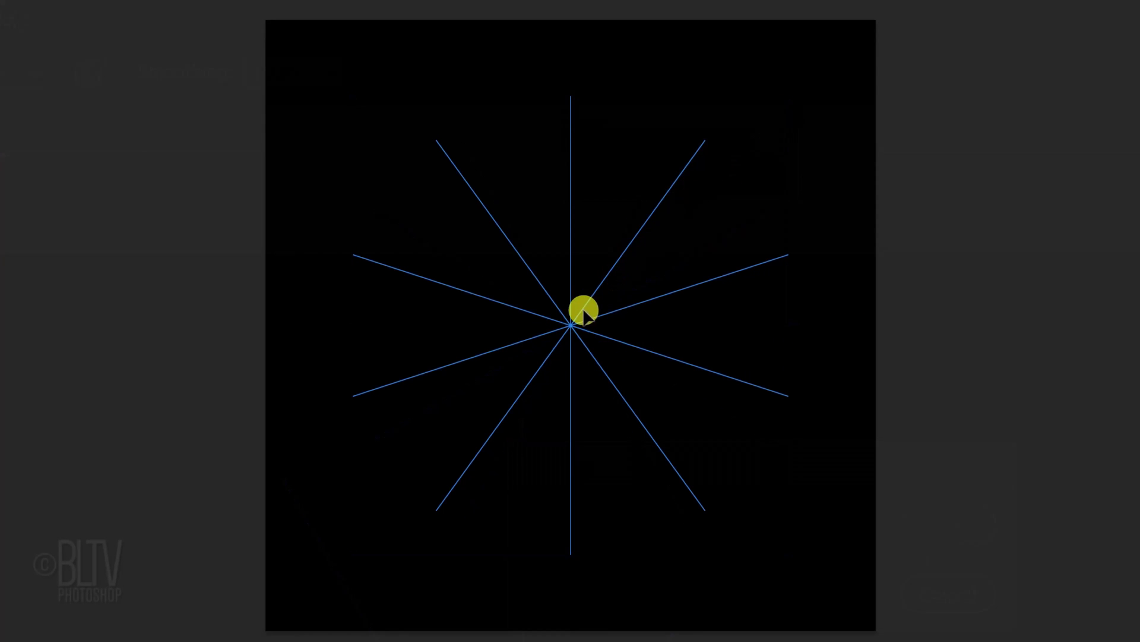
{"action": "mouse_move", "coordinate": [583, 313]}
{"action": "left_mouse_down"}
{"action": "mouse_move", "coordinate": [733, 176]}
{"action": "mouse_move", "coordinate": [731, 158]}
{"action": "mouse_move", "coordinate": [711, 152]}
{"action": "mouse_move", "coordinate": [698, 184]}
{"action": "mouse_move", "coordinate": [730, 219]}
{"action": "mouse_move", "coordinate": [612, 288]}
{"action": "mouse_move", "coordinate": [571, 328]}
{"action": "left_mouse_up"}
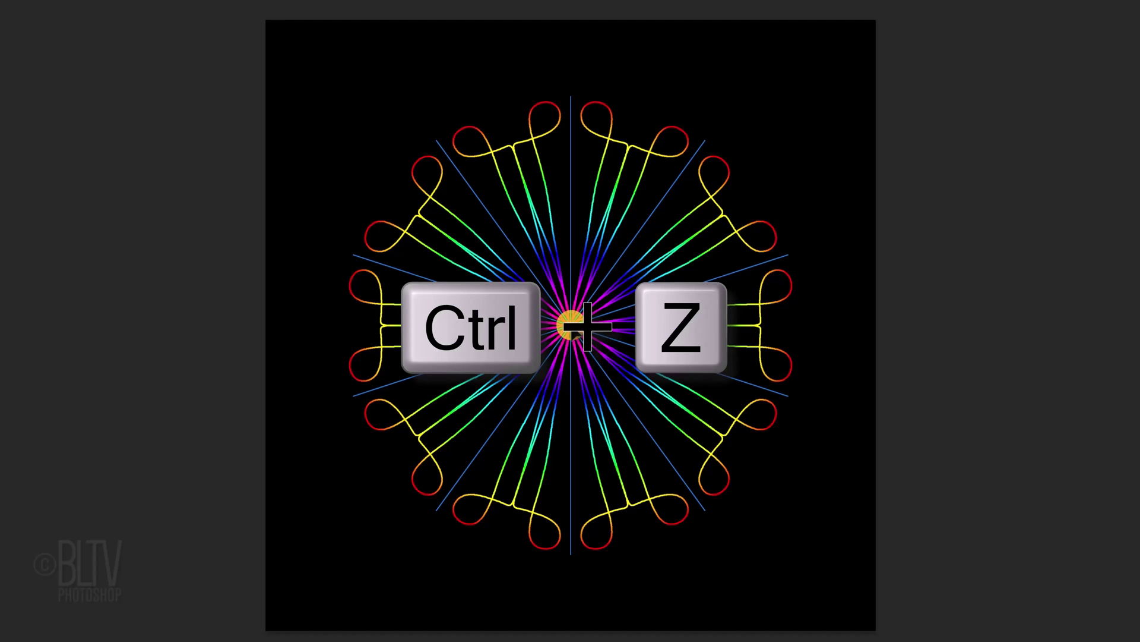
- Undo the stroke, draw overlapping petal loops from the centre, then hide the symmetry guides
{"action": "key", "text": "ctrl+z"}
{"action": "mouse_move", "coordinate": [573, 323]}
{"action": "left_mouse_down"}
{"action": "mouse_move", "coordinate": [744, 221]}
{"action": "mouse_move", "coordinate": [754, 177]}
{"action": "mouse_move", "coordinate": [717, 120]}
{"action": "mouse_move", "coordinate": [651, 81]}
{"action": "mouse_move", "coordinate": [528, 67]}
{"action": "mouse_move", "coordinate": [446, 99]}
{"action": "mouse_move", "coordinate": [422, 166]}
{"action": "mouse_move", "coordinate": [456, 208]}
{"action": "mouse_move", "coordinate": [554, 254]}
{"action": "mouse_move", "coordinate": [638, 226]}
{"action": "mouse_move", "coordinate": [699, 176]}
{"action": "mouse_move", "coordinate": [730, 209]}
{"action": "mouse_move", "coordinate": [676, 251]}
{"action": "mouse_move", "coordinate": [579, 220]}
{"action": "mouse_move", "coordinate": [491, 226]}
{"action": "mouse_move", "coordinate": [454, 275]}
{"action": "mouse_move", "coordinate": [490, 363]}
{"action": "mouse_move", "coordinate": [570, 395]}
{"action": "mouse_move", "coordinate": [663, 368]}
{"action": "mouse_move", "coordinate": [682, 294]}
{"action": "mouse_move", "coordinate": [612, 216]}
{"action": "mouse_move", "coordinate": [541, 288]}
{"action": "left_mouse_up"}
{"action": "left_click_drag", "start_coordinate": [572, 325], "coordinate": [581, 326]}
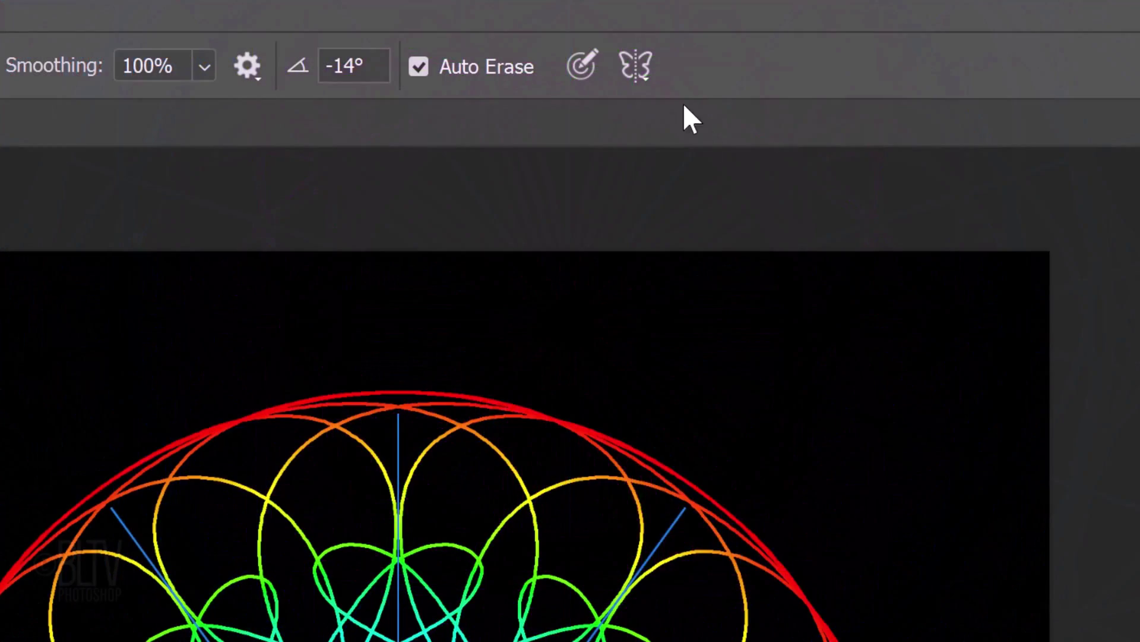
{"action": "left_click", "coordinate": [634, 66]}
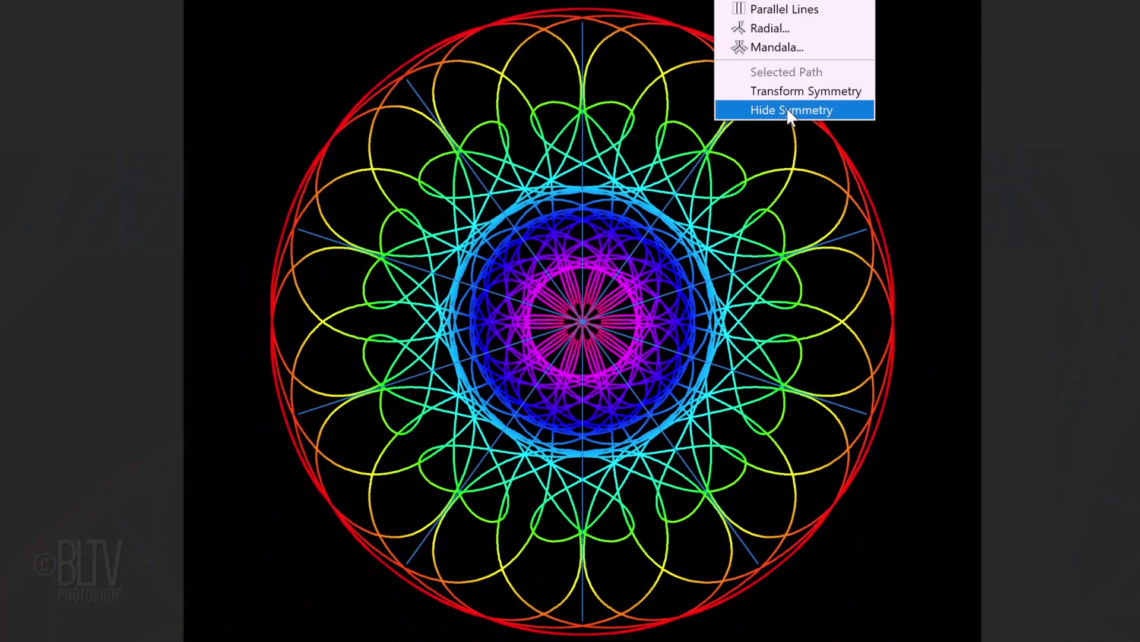
{"action": "left_click", "coordinate": [735, 558]}
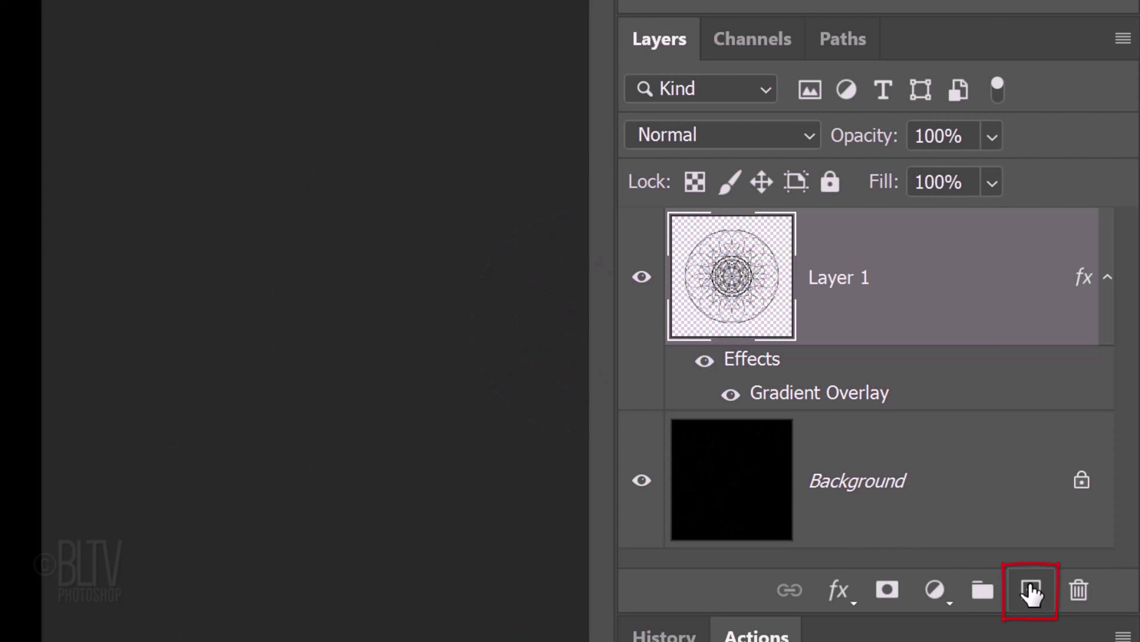
- Add Layer 2 and Alt-drag Layer 1's fx onto it to copy the Gradient Overlay
{"action": "left_click", "coordinate": [1032, 591]}
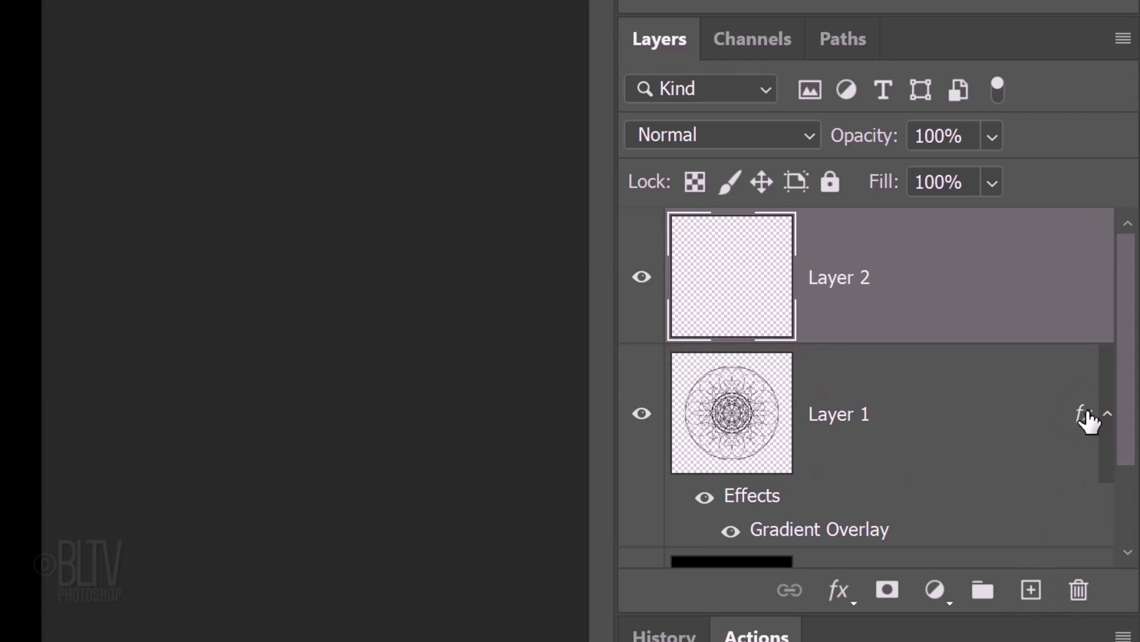
{"action": "left_click_drag", "start_coordinate": [1089, 421], "coordinate": [1032, 269]}
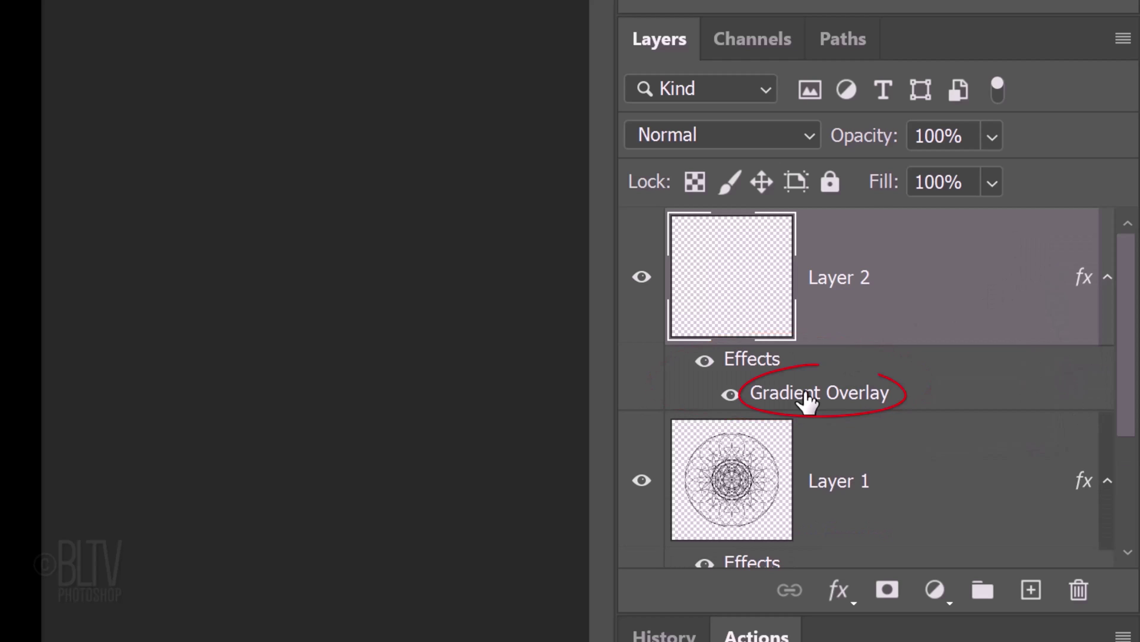
- Reverse Layer 2's radial spectrum Gradient Overlay so the rainbow rings run outward-inverted
{"action": "double_click", "coordinate": [808, 401]}
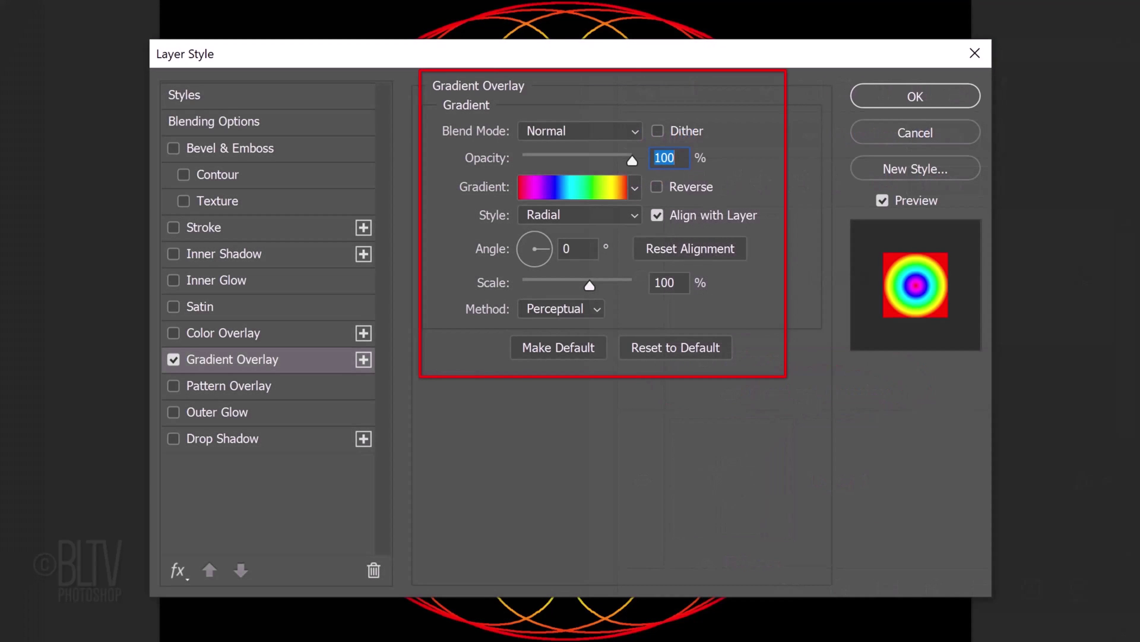
{"action": "left_click", "coordinate": [657, 187]}
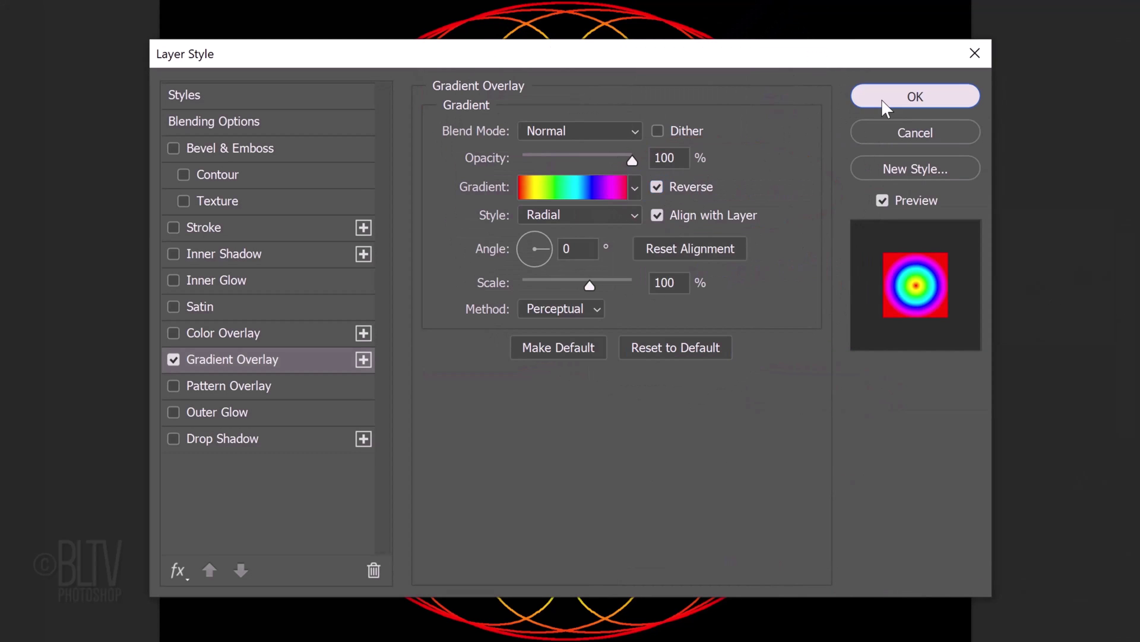
{"action": "left_click", "coordinate": [912, 100]}
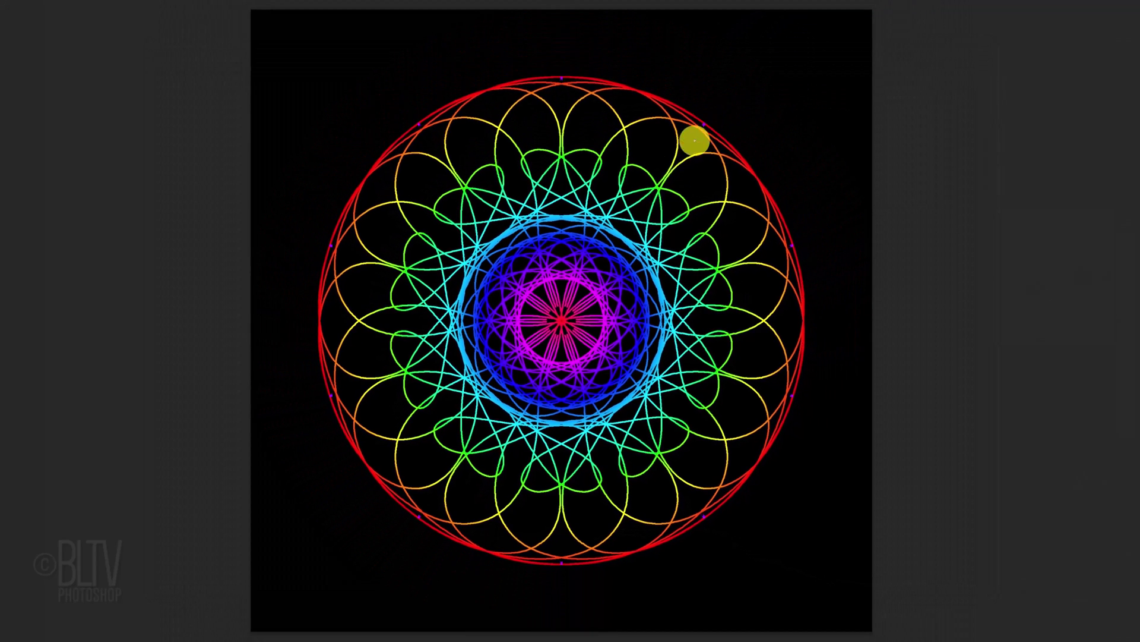